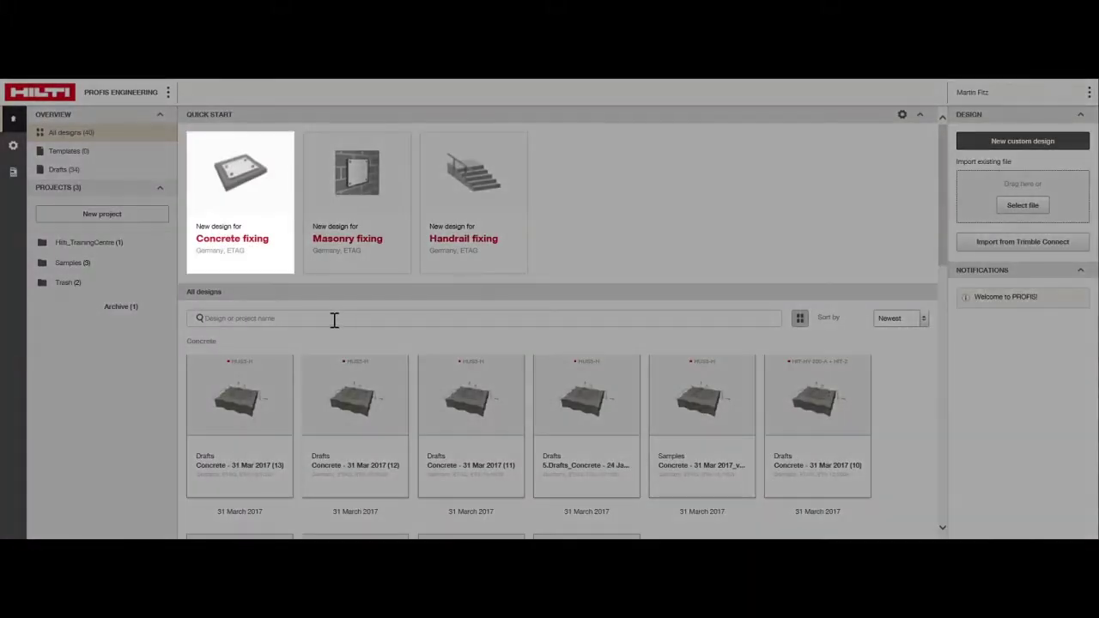
Create a new concrete fixing design and choose C25/30 as the base material's predefined concrete strength
left_click(282, 231)
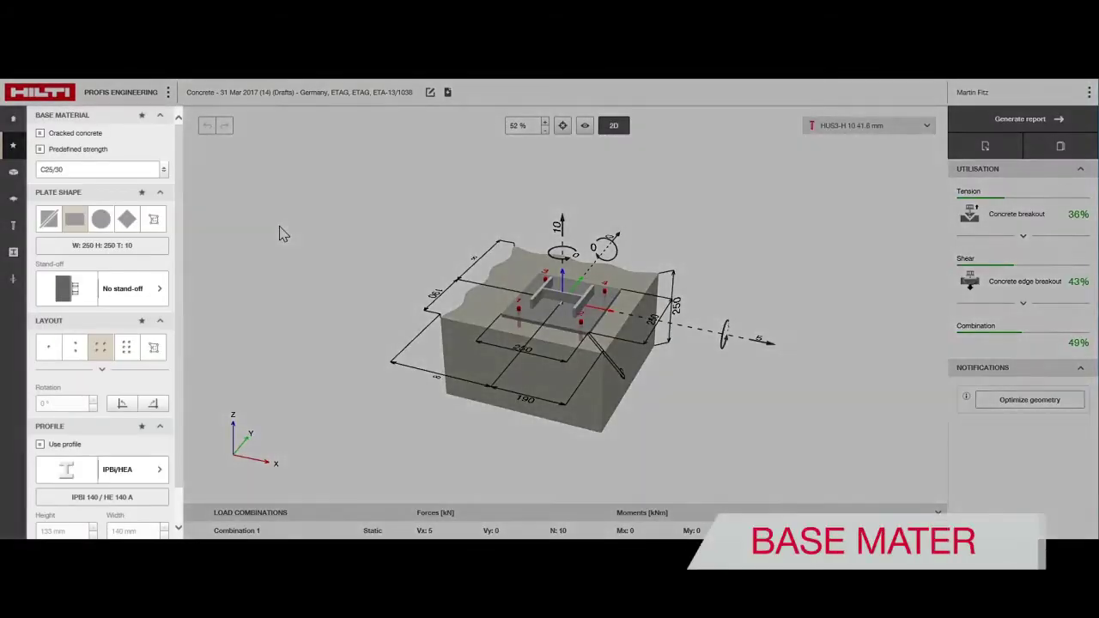
left_click(13, 172)
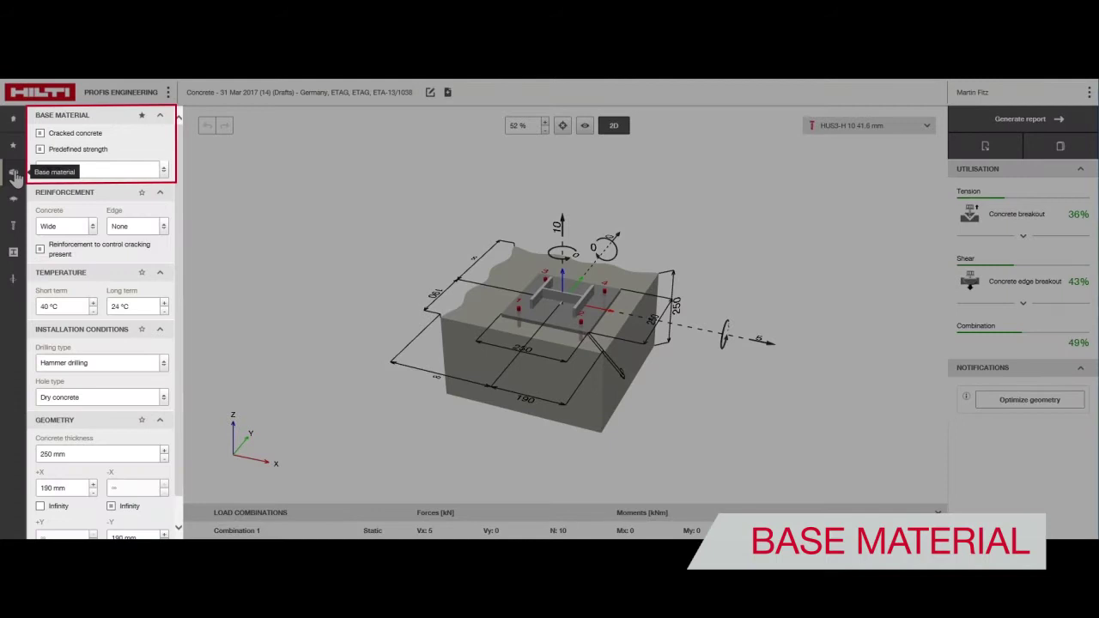
left_click(119, 170)
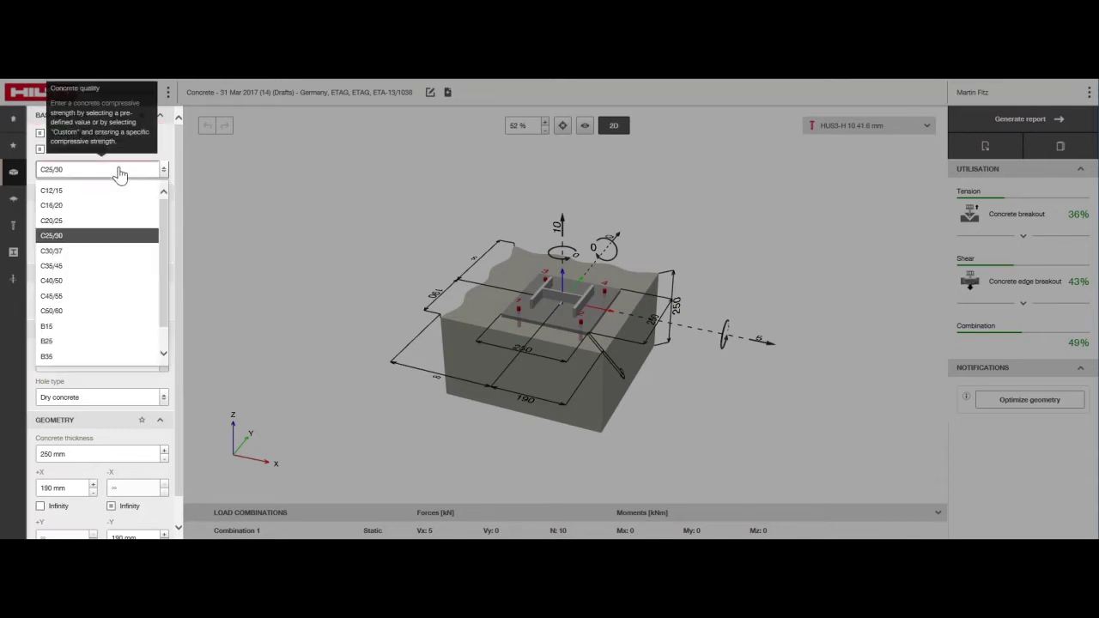
left_click(140, 239)
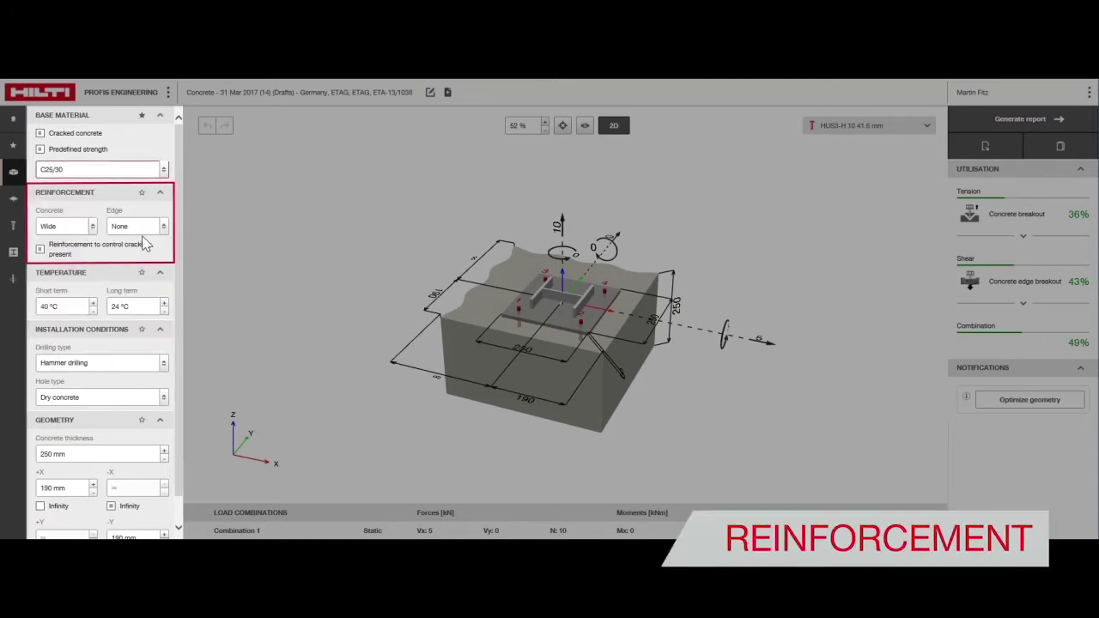
Review the base material's concrete and edge reinforcement options, choosing None for the edge reinforcement
left_click(86, 227)
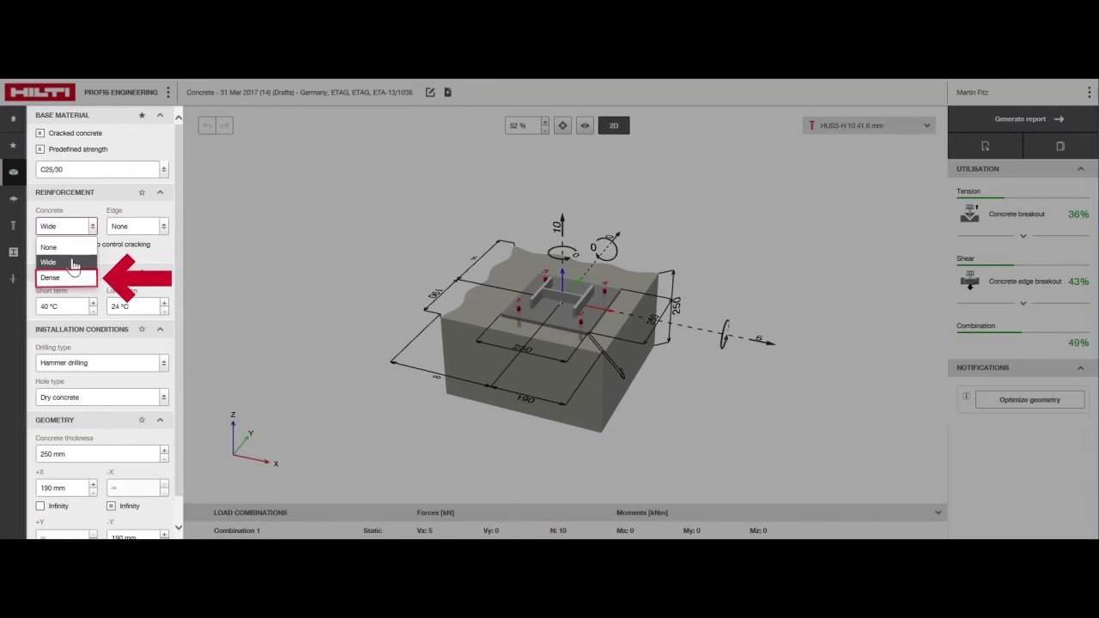
left_click(148, 228)
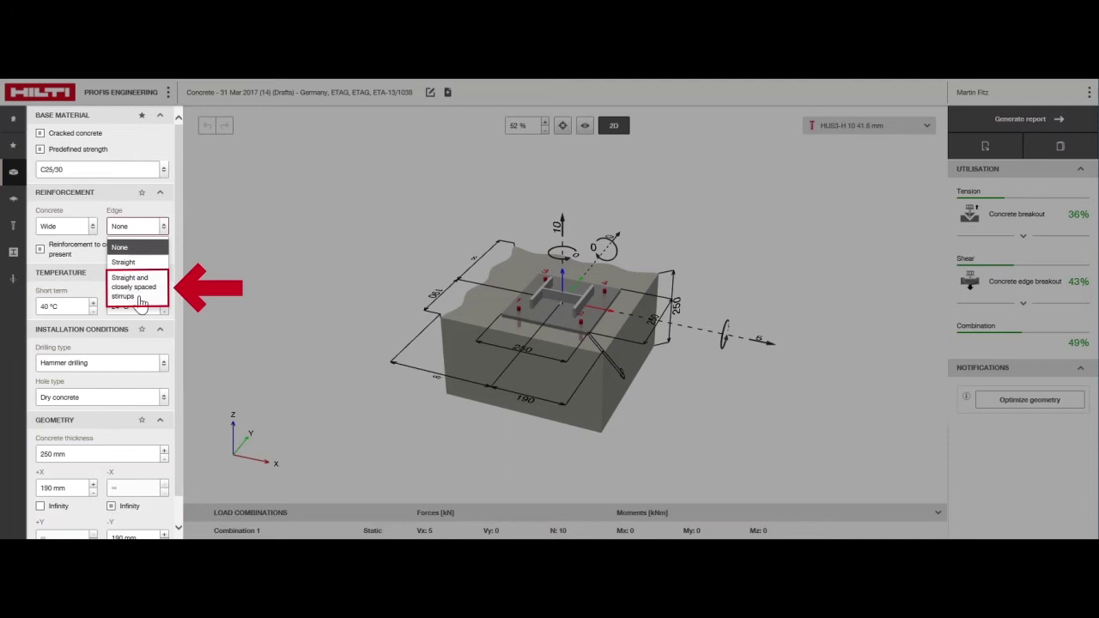
left_click(133, 249)
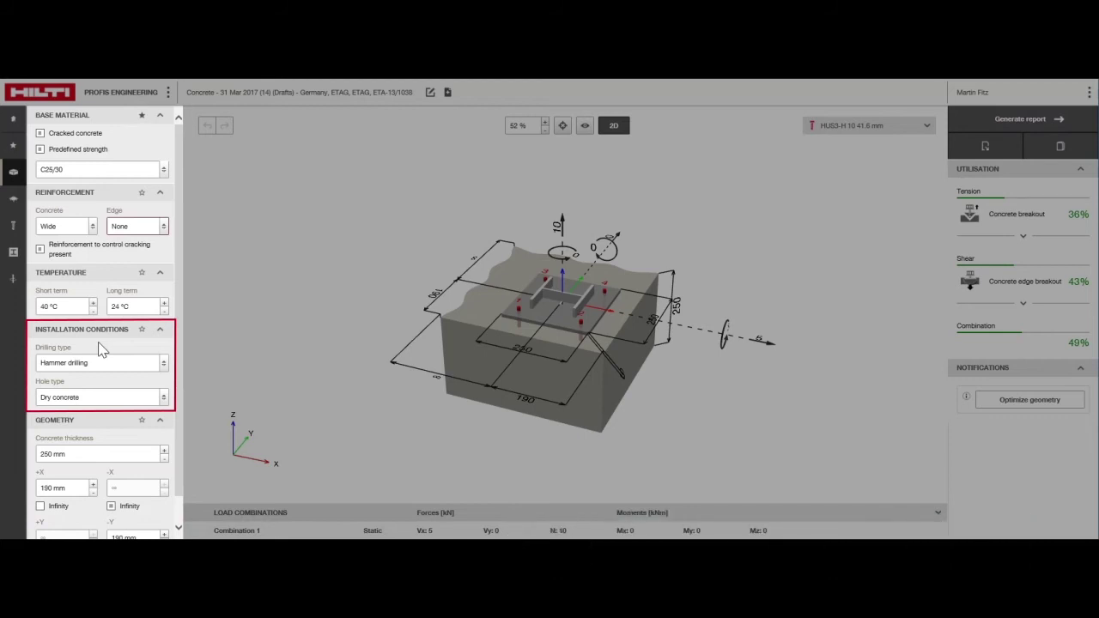
Set the concrete thickness in the base material geometry to 200 mm
scroll(105, 430, "down", 1)
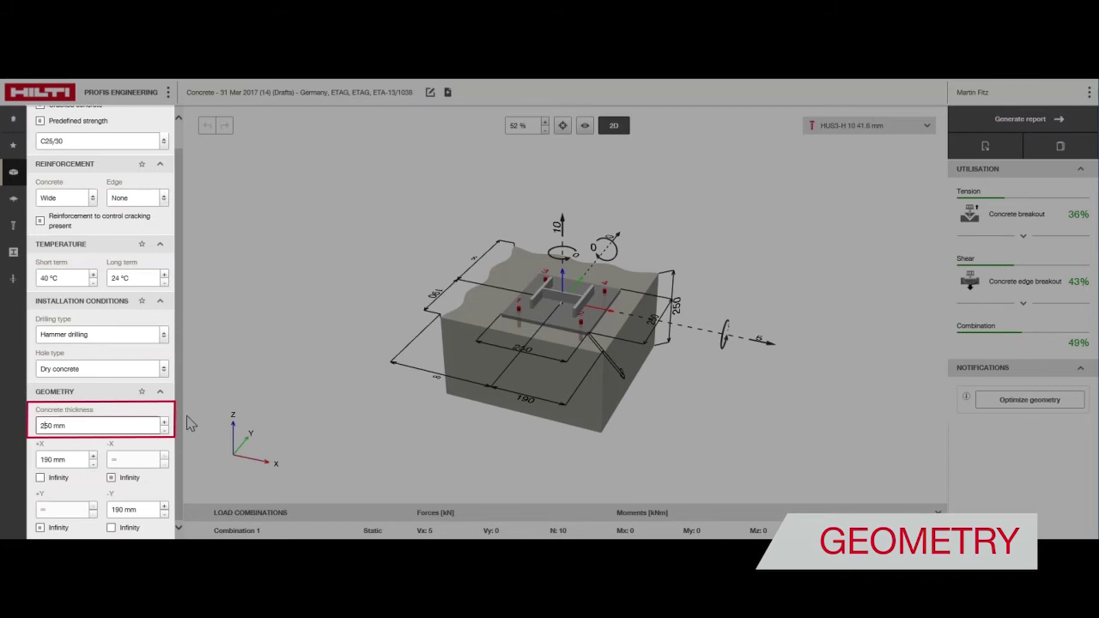
key("Delete")
type("0")
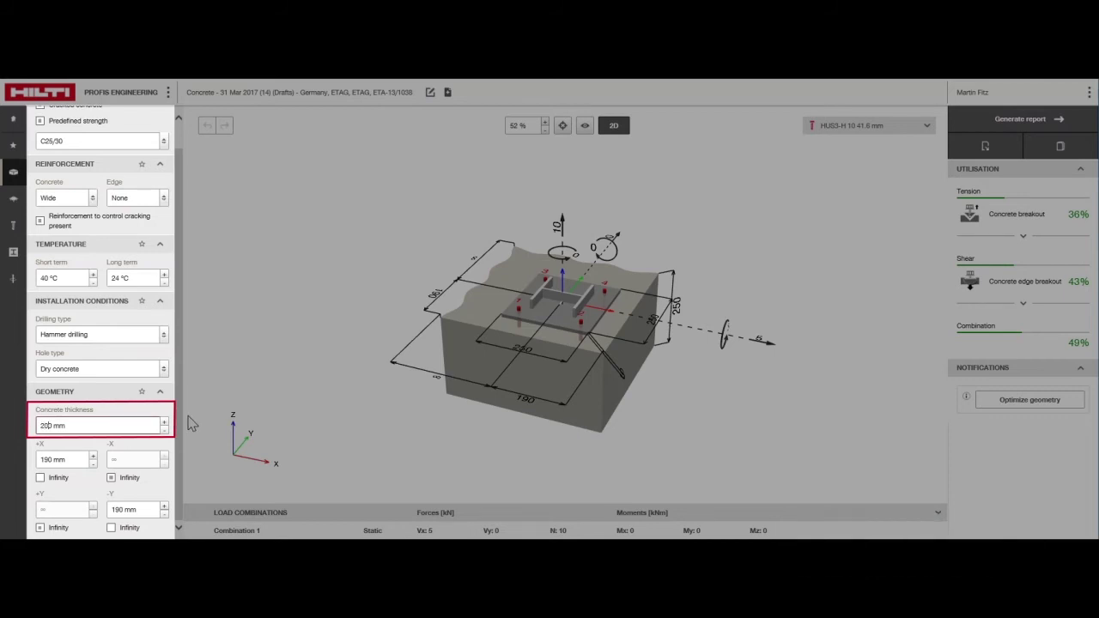
key("Return")
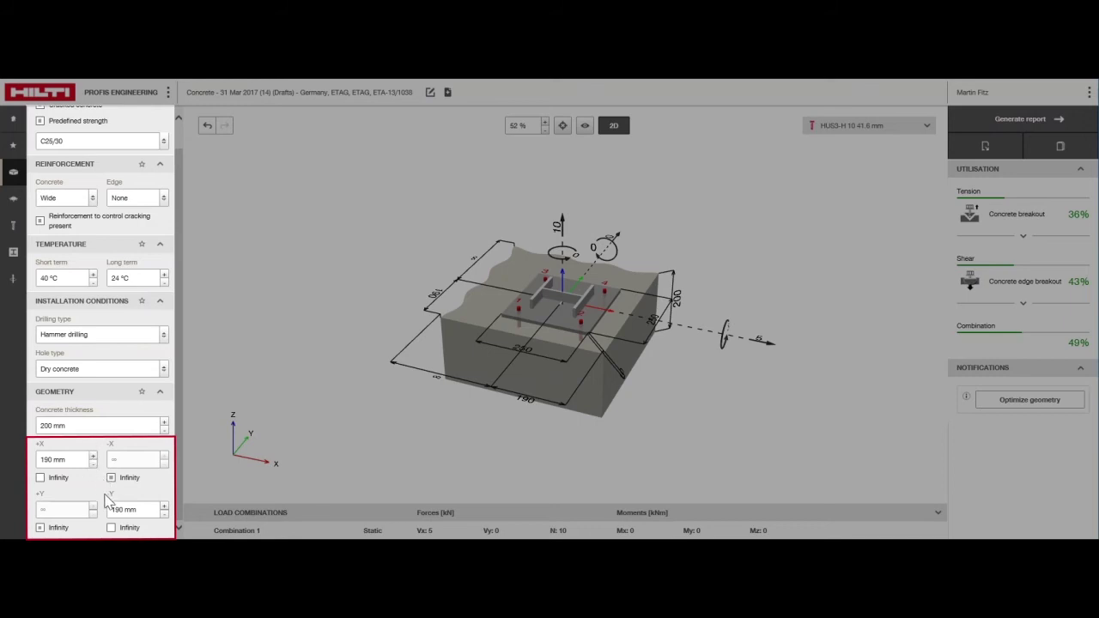
Make the concrete's -Y edge distance infinite and set its +X edge distance to 300 mm
left_click(111, 527)
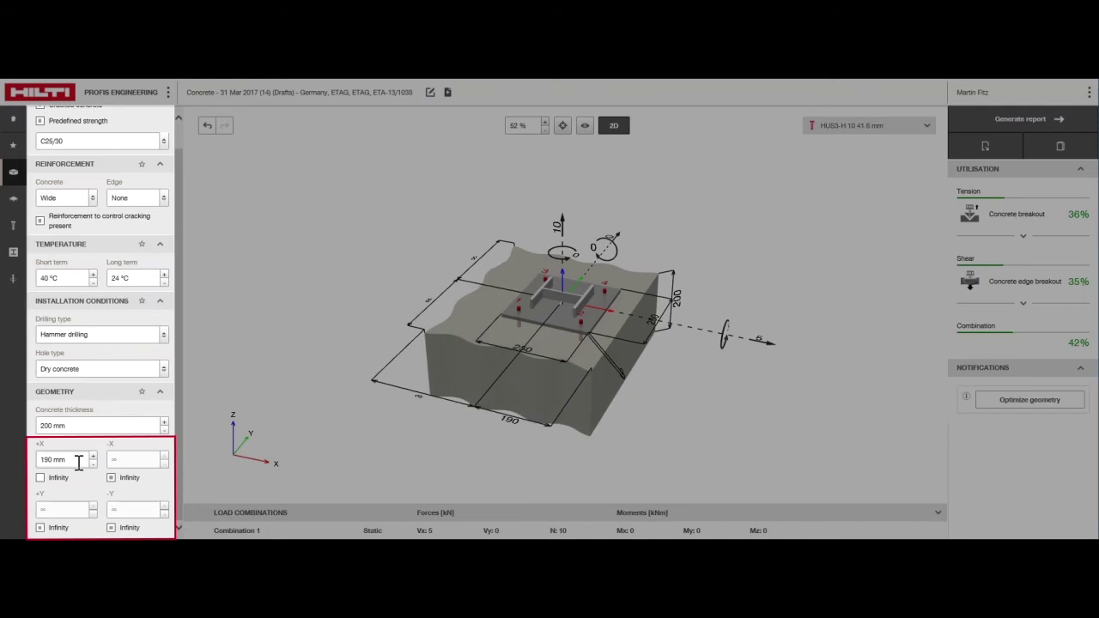
left_click_drag(79, 459, 39, 464)
type("300")
key("Return")
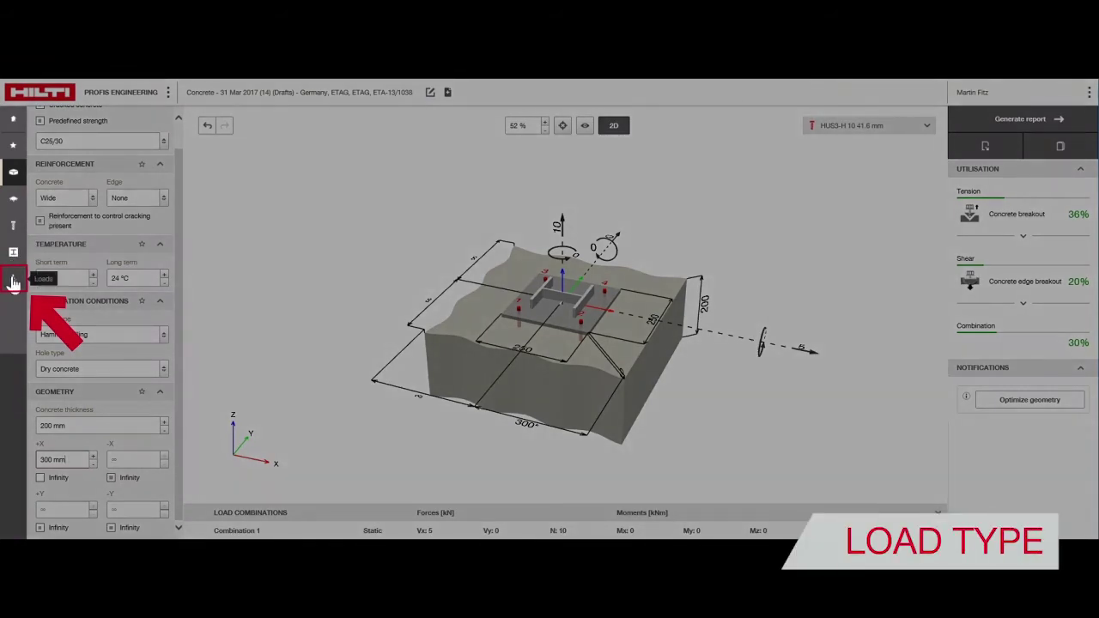
Set the design loads on the model to N -10 kN, Vx 15 kN and My 10 kNm
left_click(13, 278)
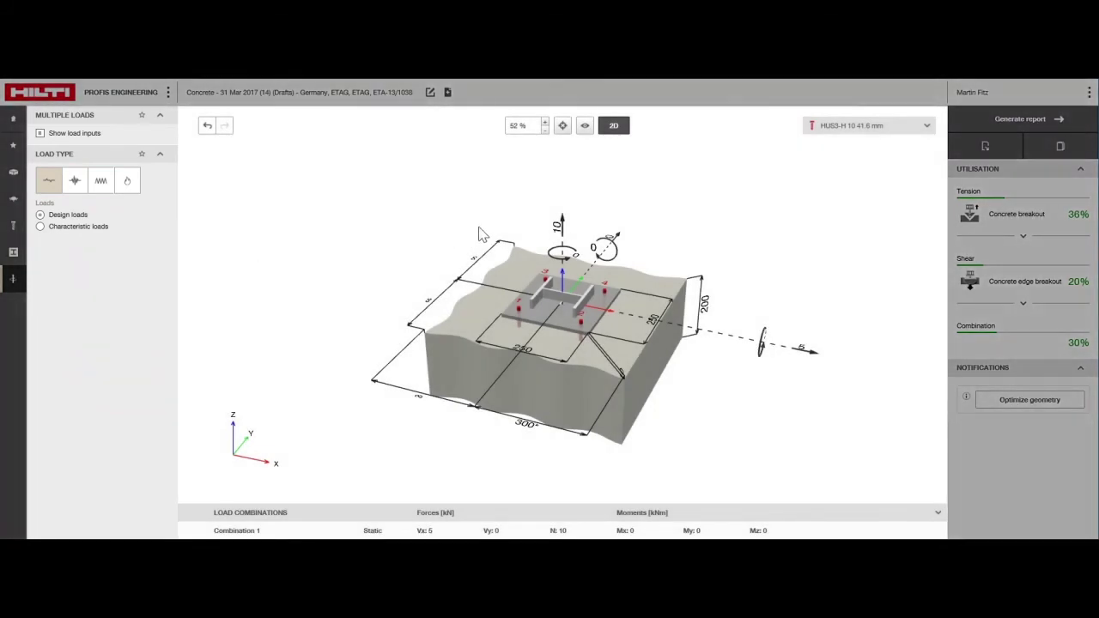
left_click(560, 227)
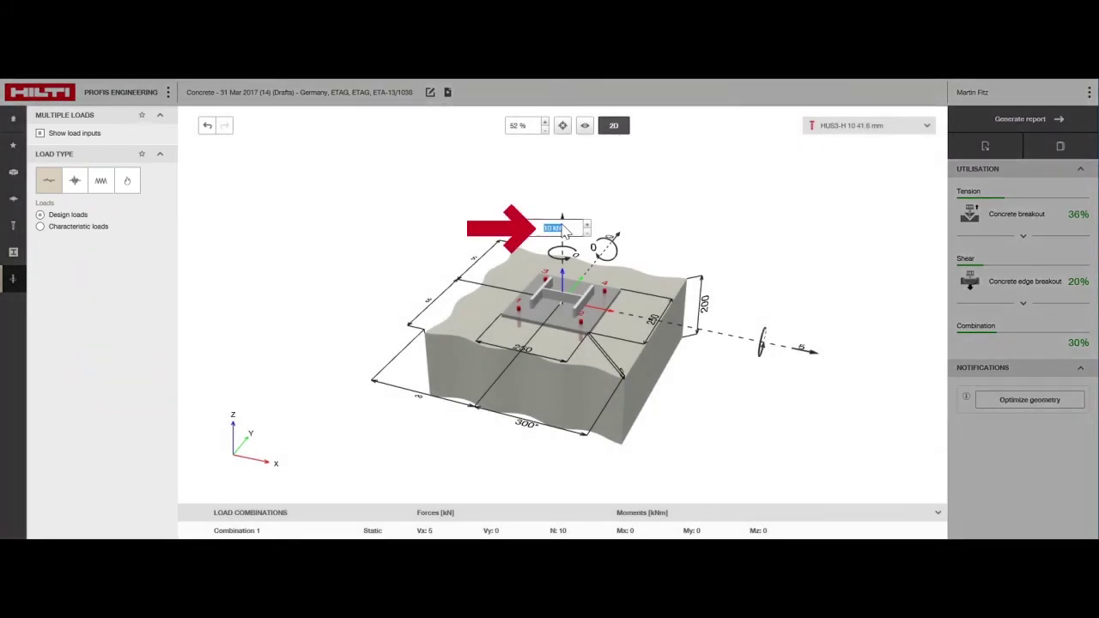
key("Return")
left_click(811, 347)
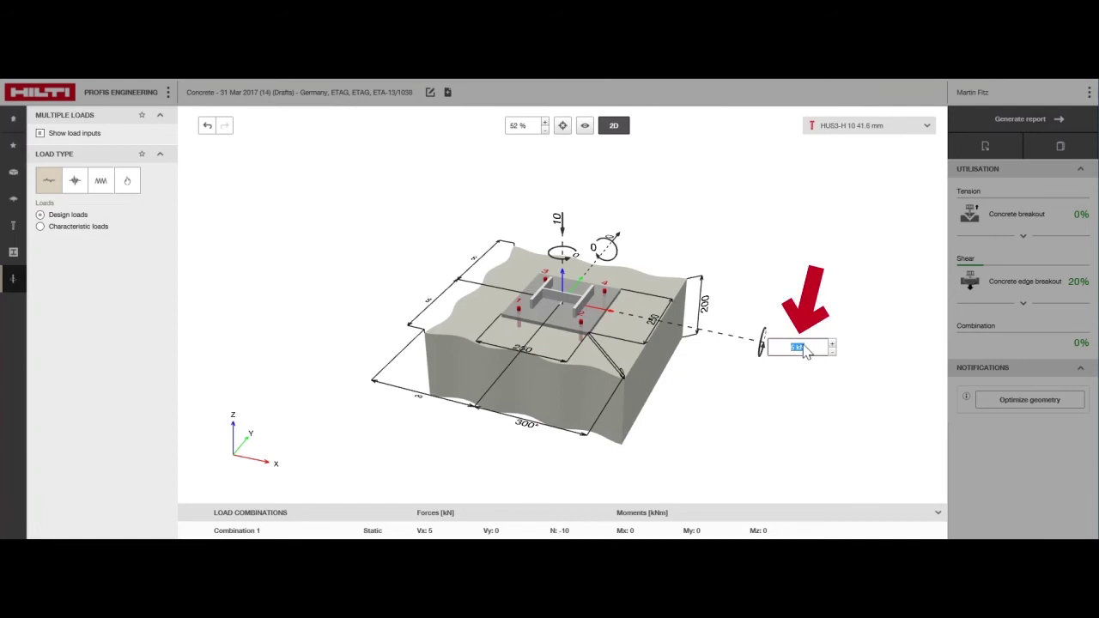
left_click(592, 247)
type("10")
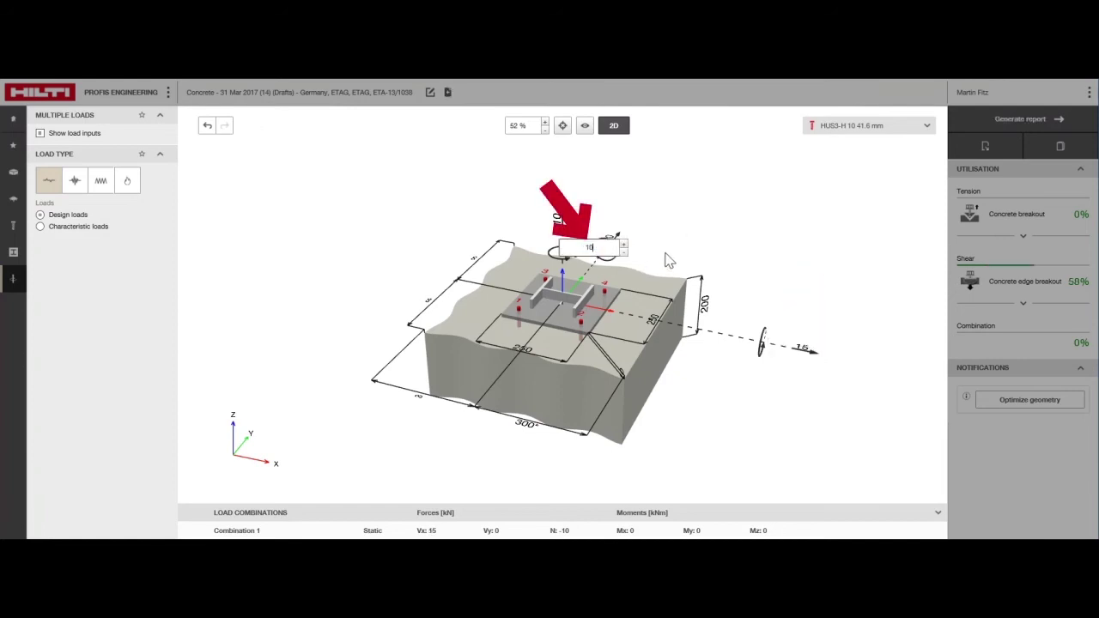
key("Return")
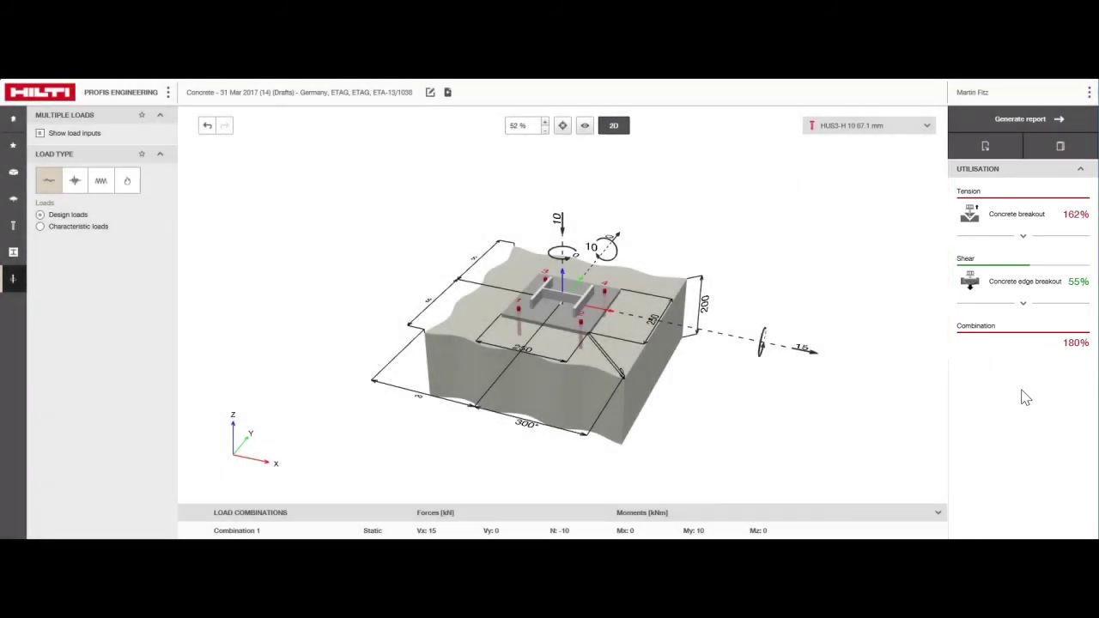
Calculate all anchors with failures excluded and select HIT-HY 200-R + HIT-Z in size M12 with 133 mm embedment
left_click(927, 126)
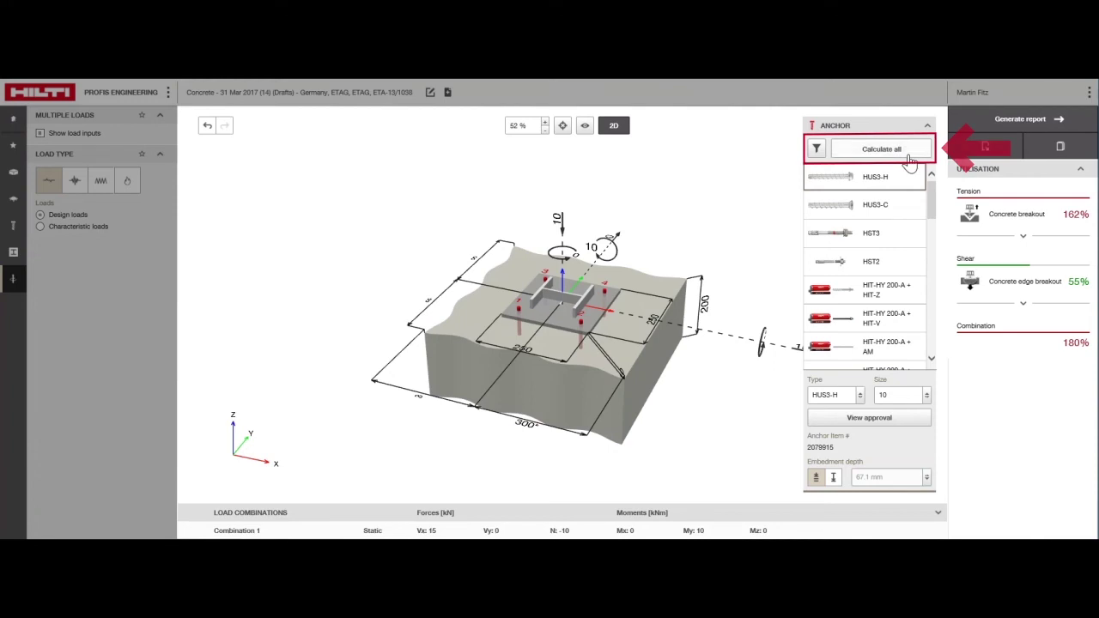
left_click(910, 159)
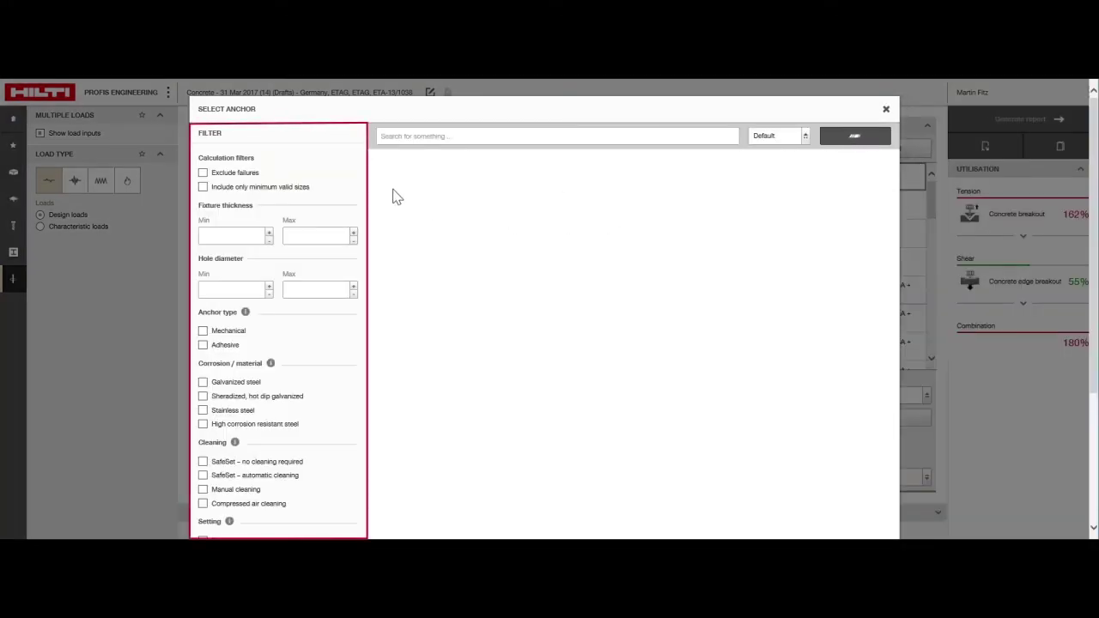
left_click(204, 174)
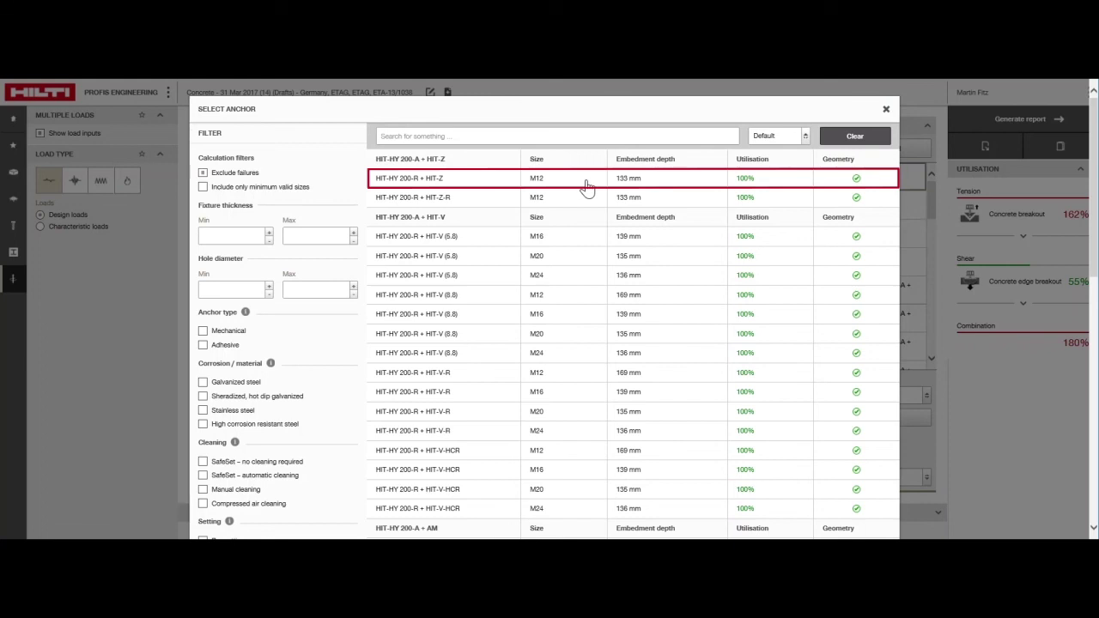
left_click(587, 185)
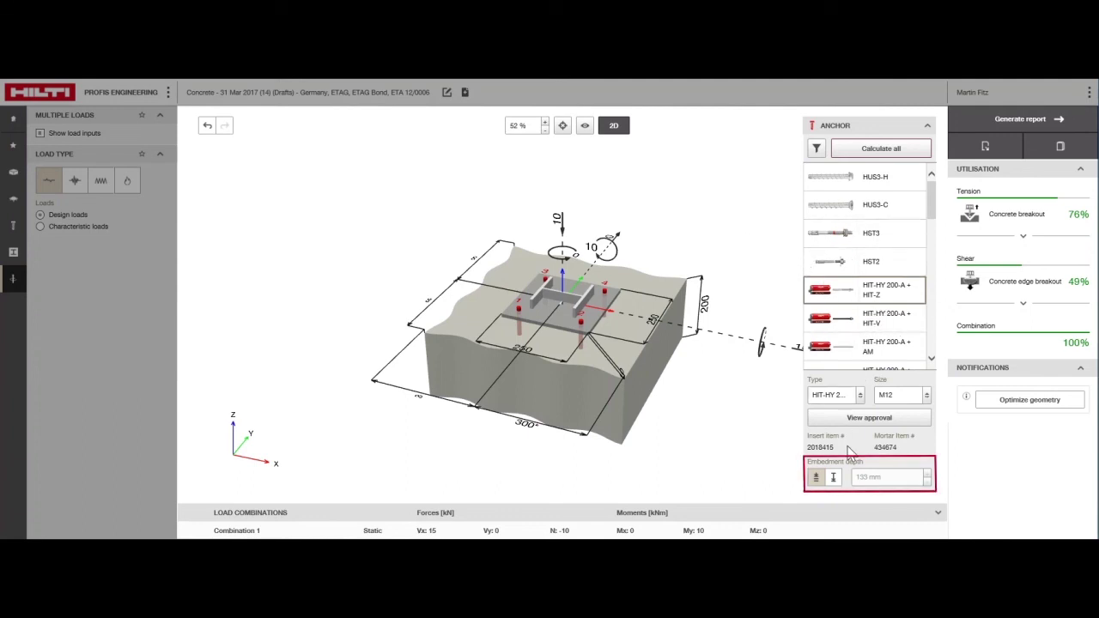
Switch the anchor's embedment depth to a user-defined value and set it to 140 mm
left_click(815, 477)
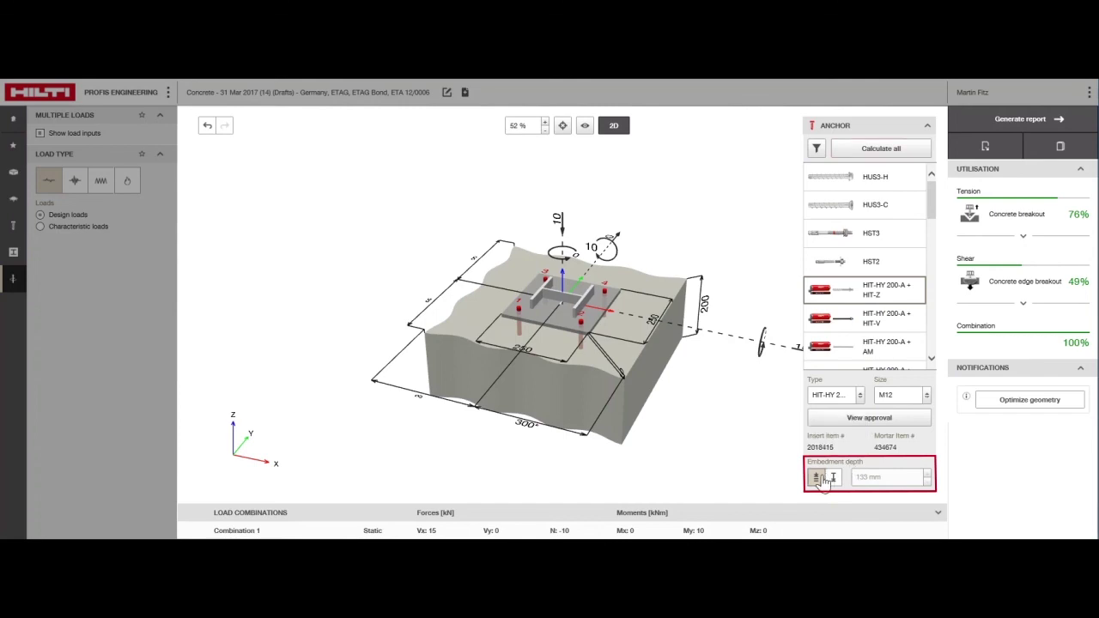
left_click(833, 479)
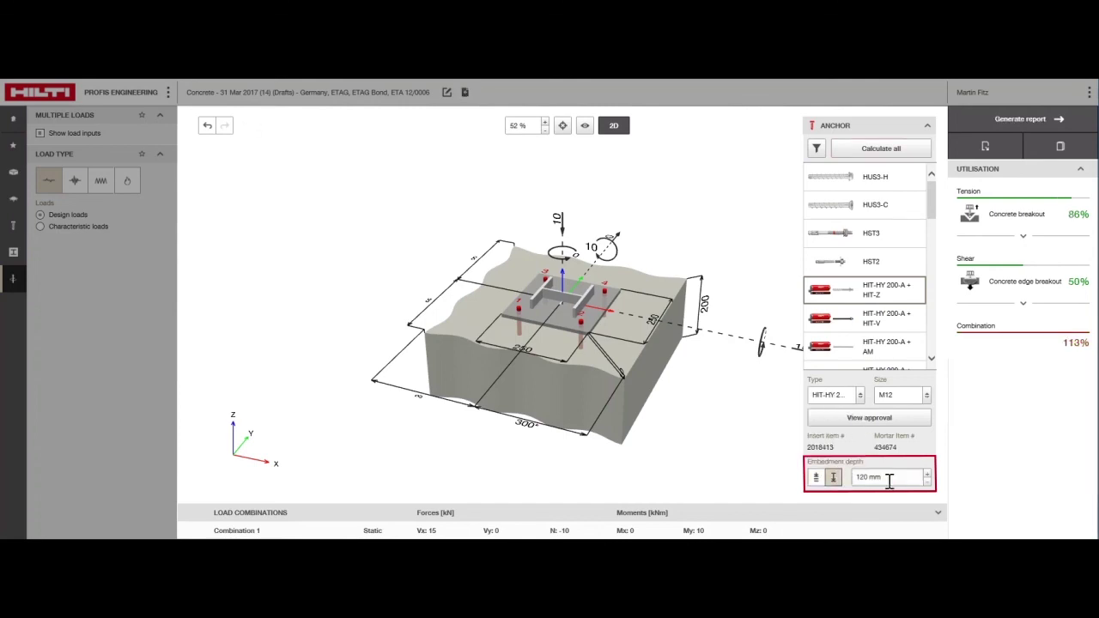
triple_click(872, 479)
type("140")
left_click(780, 501)
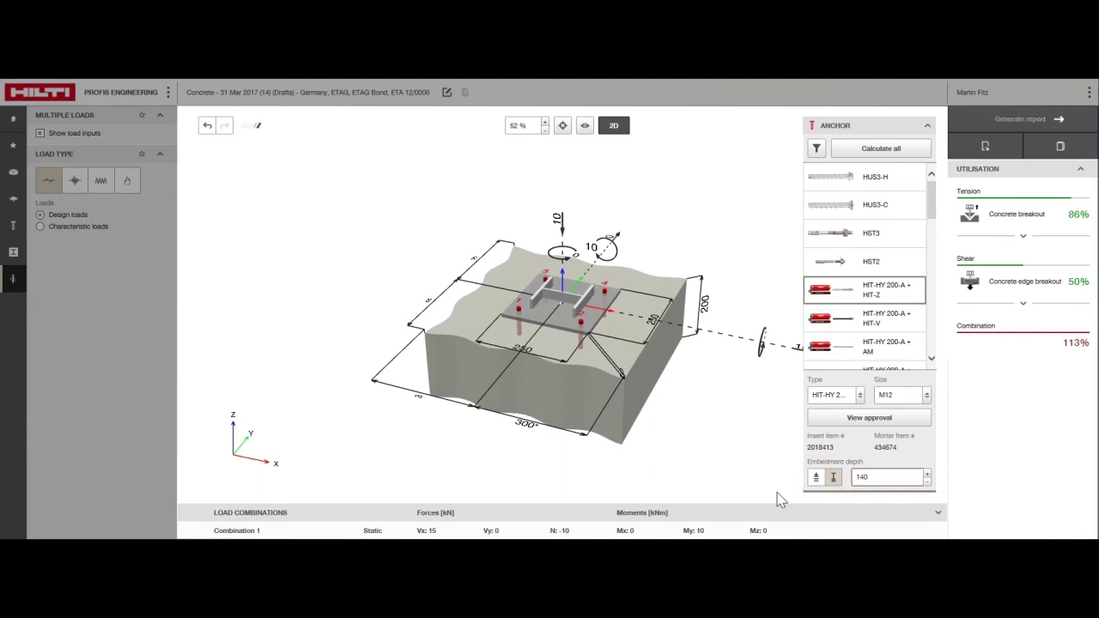